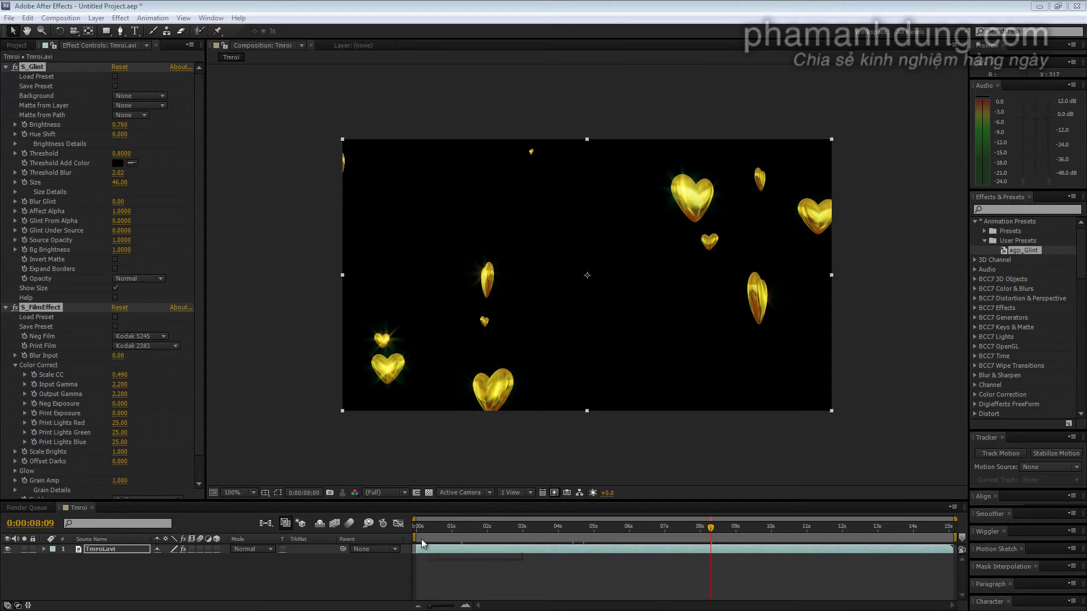
# Step: Scrub through the falling-hearts animation, briefly checking it over the transparency grid
pyautogui.moveTo(498, 526)
pyautogui.mouseDown()
pyautogui.moveTo(704, 525)
pyautogui.moveTo(460, 528)
pyautogui.moveTo(574, 530)
pyautogui.mouseUp()
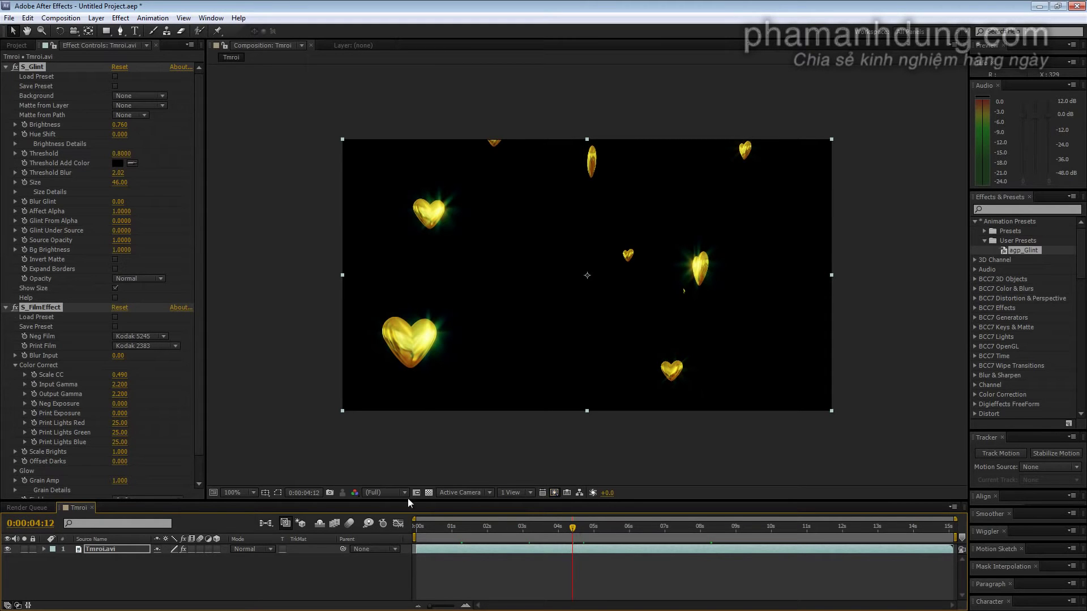
pyautogui.click(427, 493)
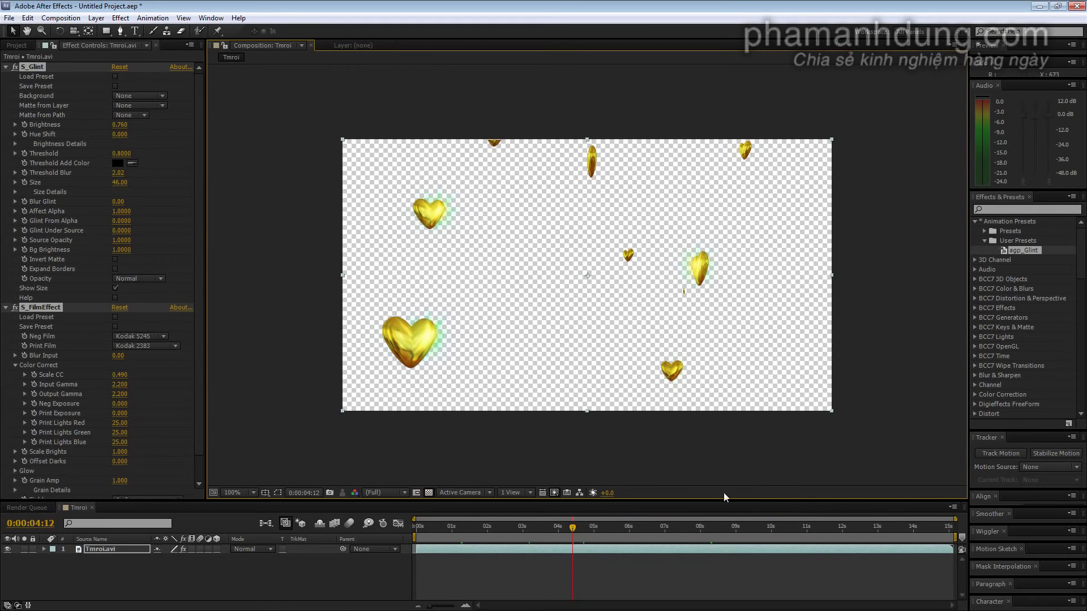
pyautogui.moveTo(576, 538); pyautogui.dragTo(720, 533)
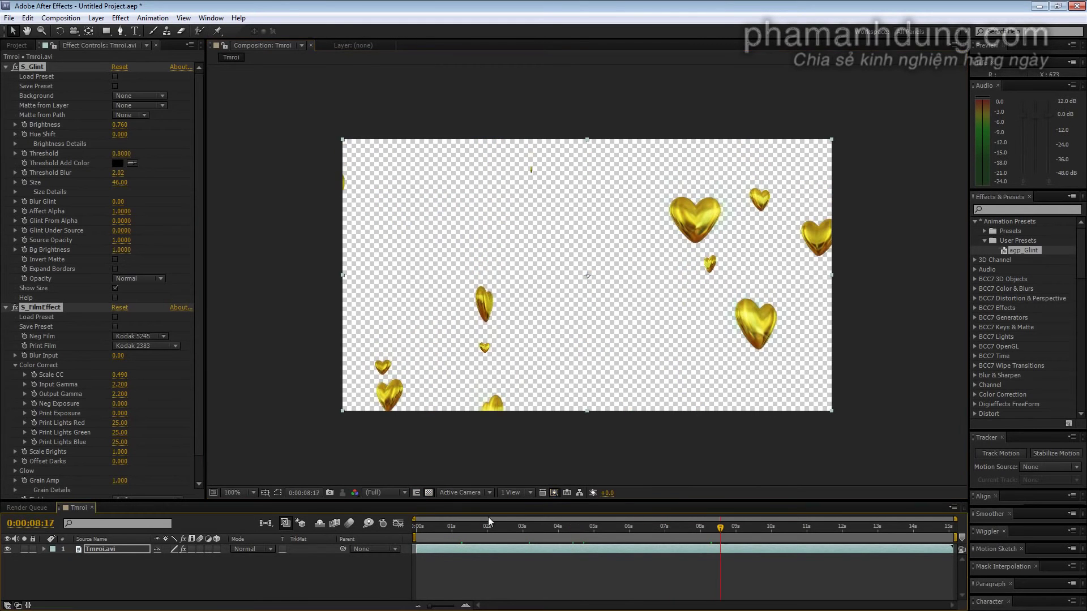
pyautogui.click(428, 493)
pyautogui.moveTo(720, 529)
pyautogui.mouseDown()
pyautogui.moveTo(453, 518)
pyautogui.moveTo(752, 525)
pyautogui.mouseUp()
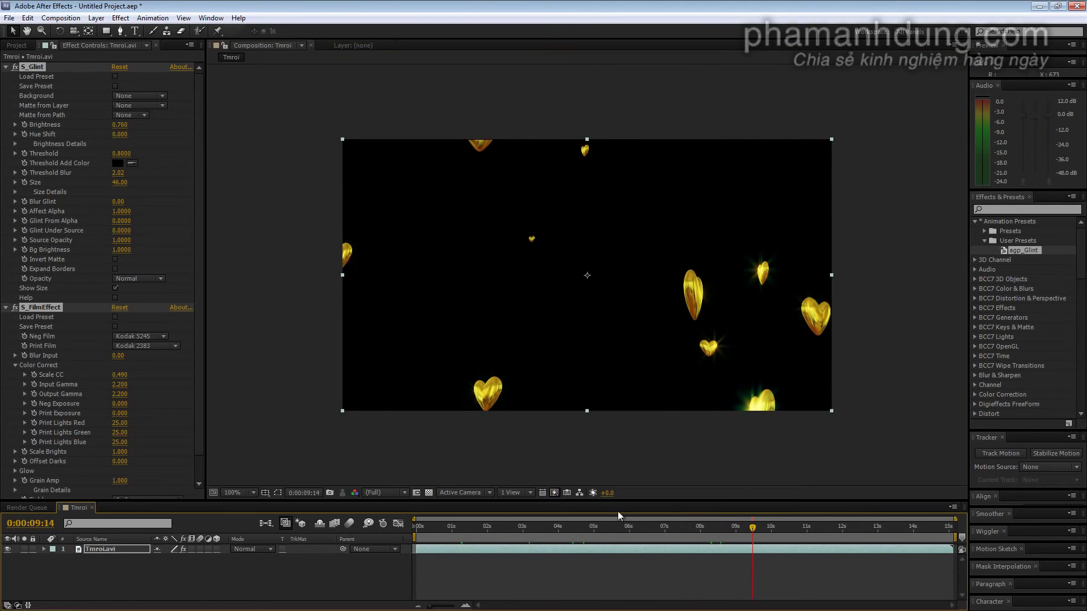
pyautogui.moveTo(752, 529)
pyautogui.mouseDown()
pyautogui.moveTo(826, 526)
pyautogui.moveTo(621, 527)
pyautogui.mouseUp()
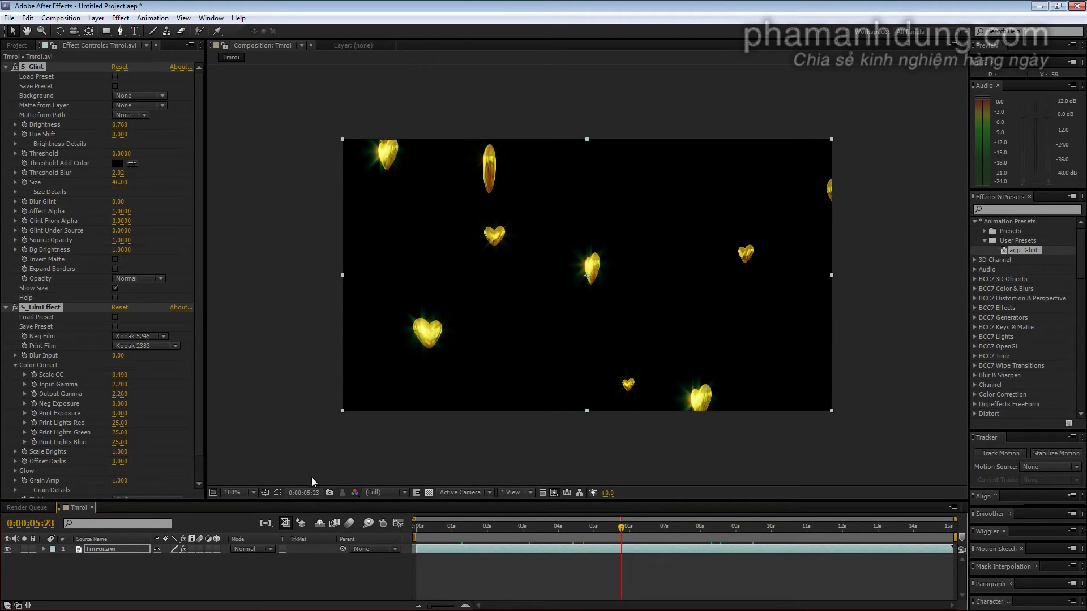
pyautogui.click(209, 576)
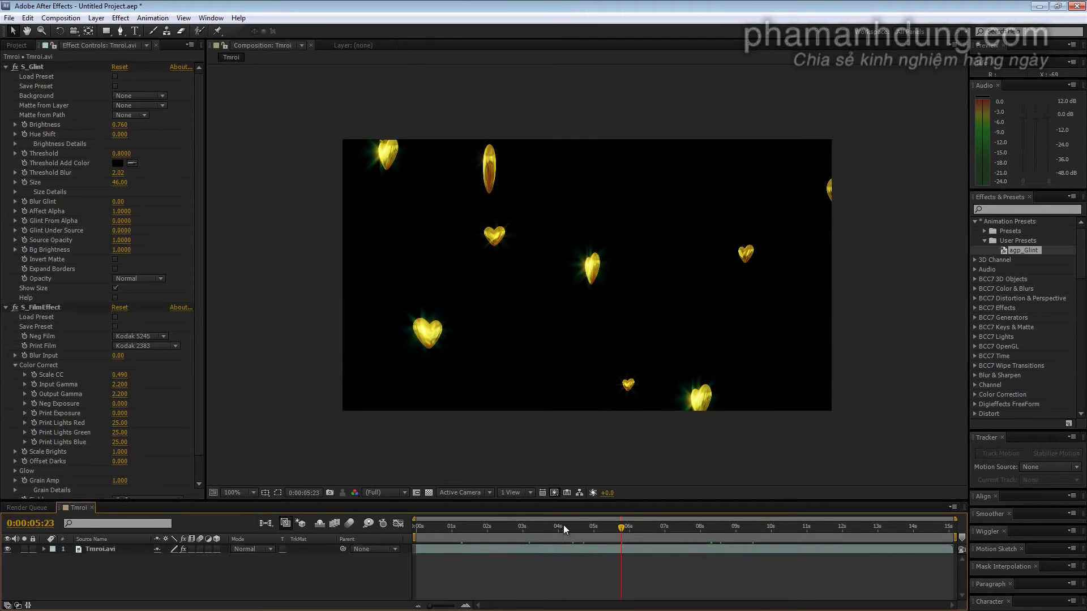
pyautogui.moveTo(564, 529); pyautogui.dragTo(568, 527)
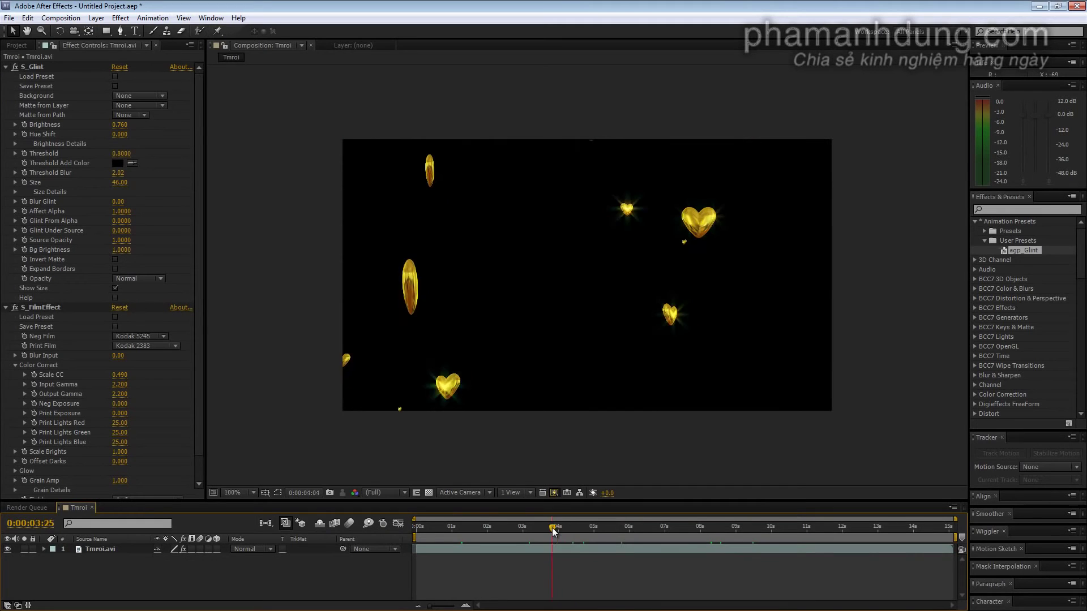
# Step: Add the Tmroi composition to the Render Queue and enlarge the Render Queue panel
pyautogui.click(62, 18)
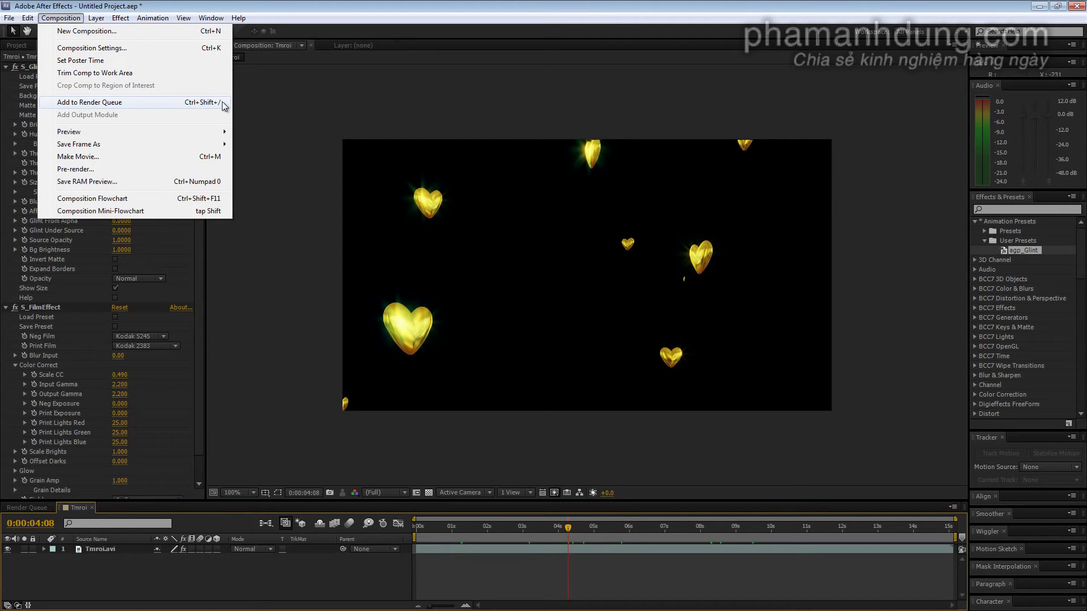
pyautogui.click(130, 106)
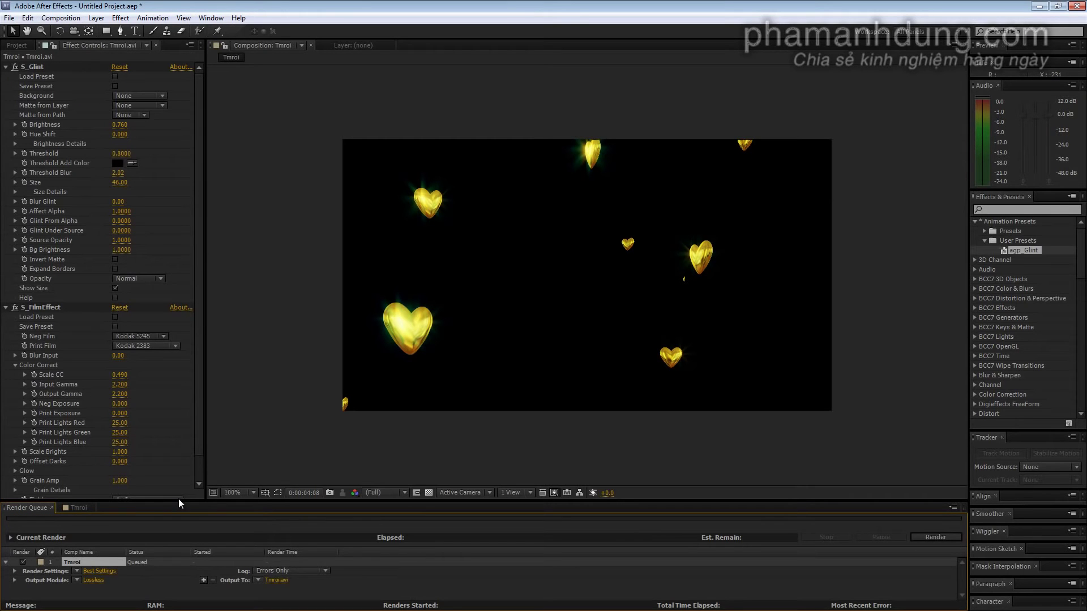
pyautogui.moveTo(178, 499); pyautogui.dragTo(93, 461)
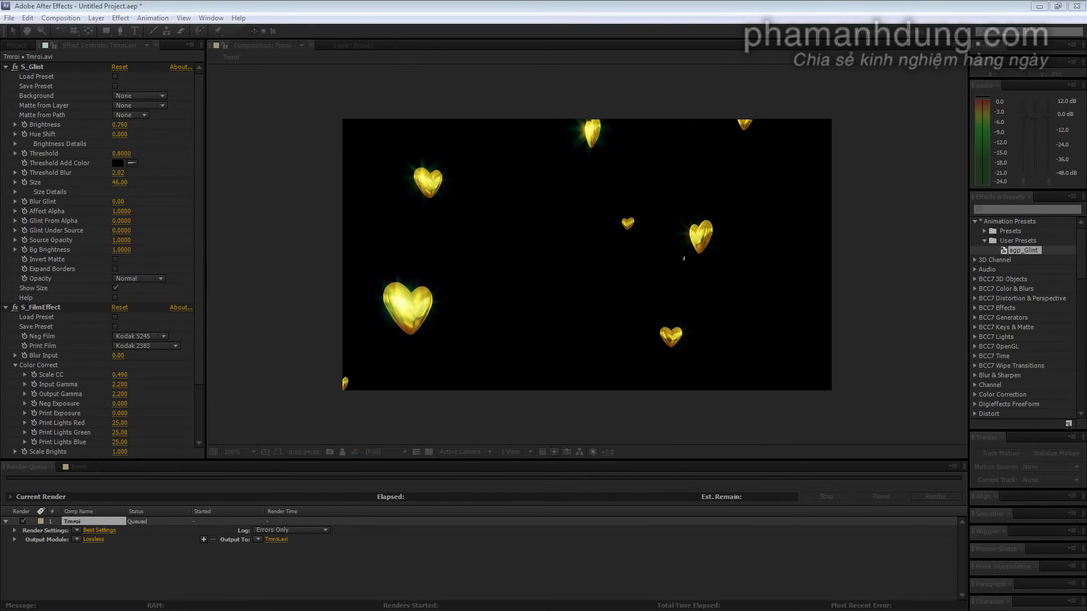
# Step: Keep AVI as the output format and set Channels to RGB + Alpha
pyautogui.moveTo(267, 133); pyautogui.dragTo(295, 137)
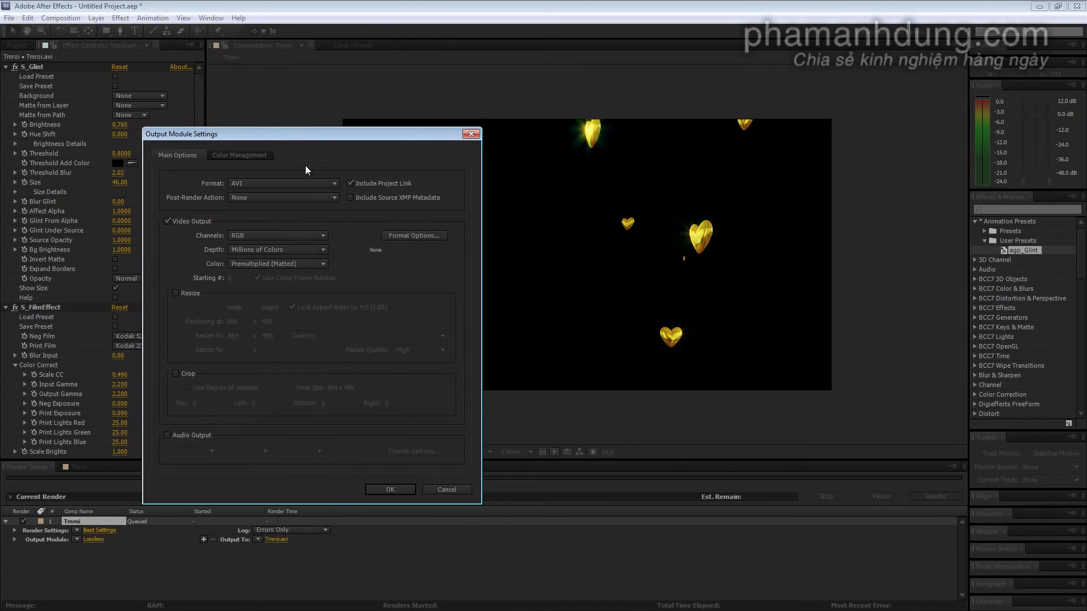
pyautogui.click(300, 184)
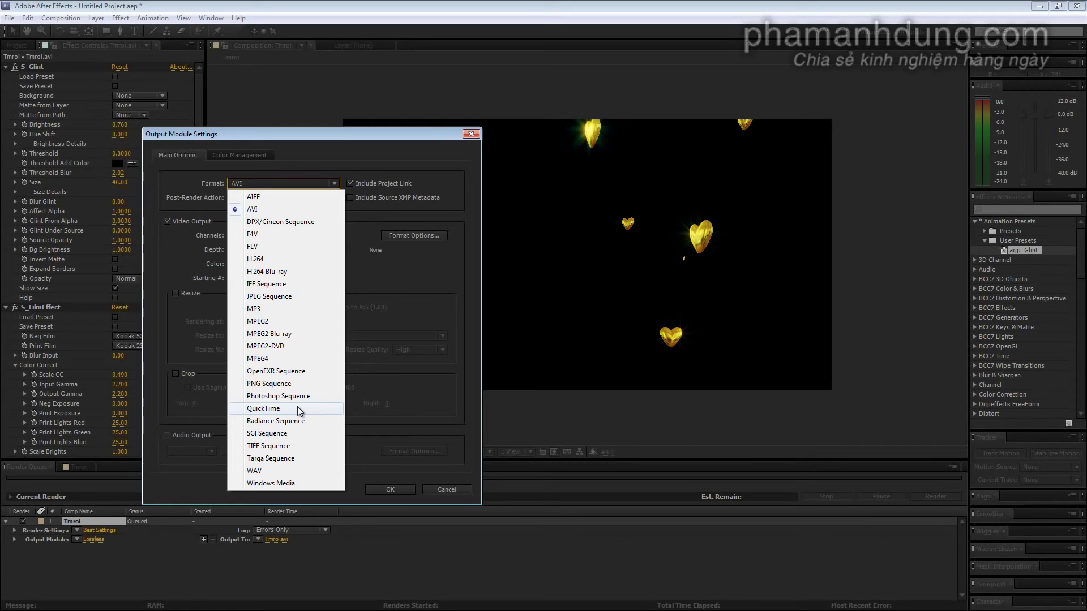
pyautogui.click(256, 211)
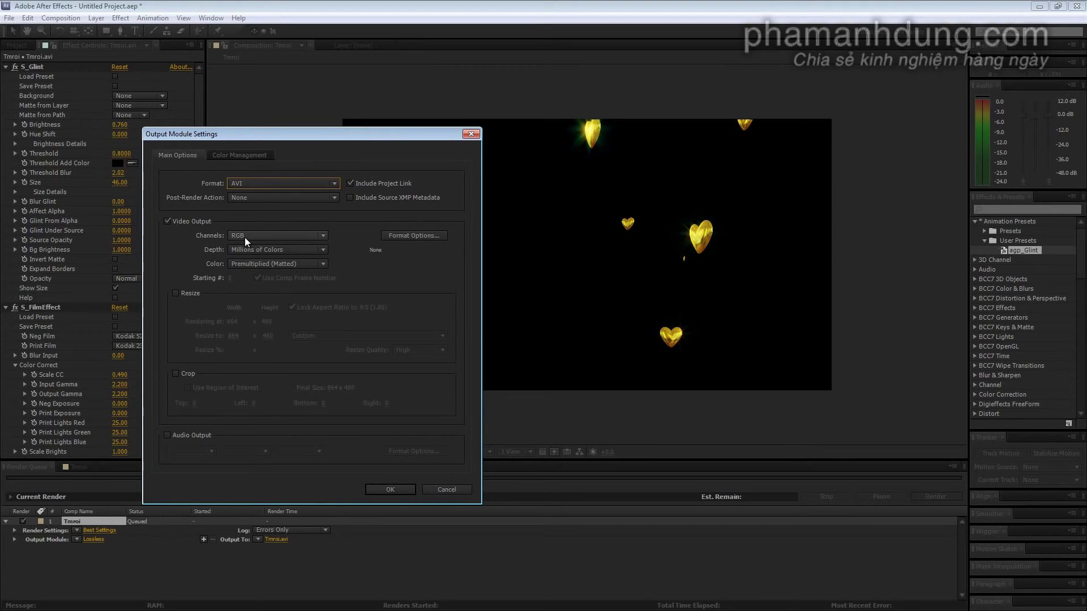
pyautogui.click(244, 236)
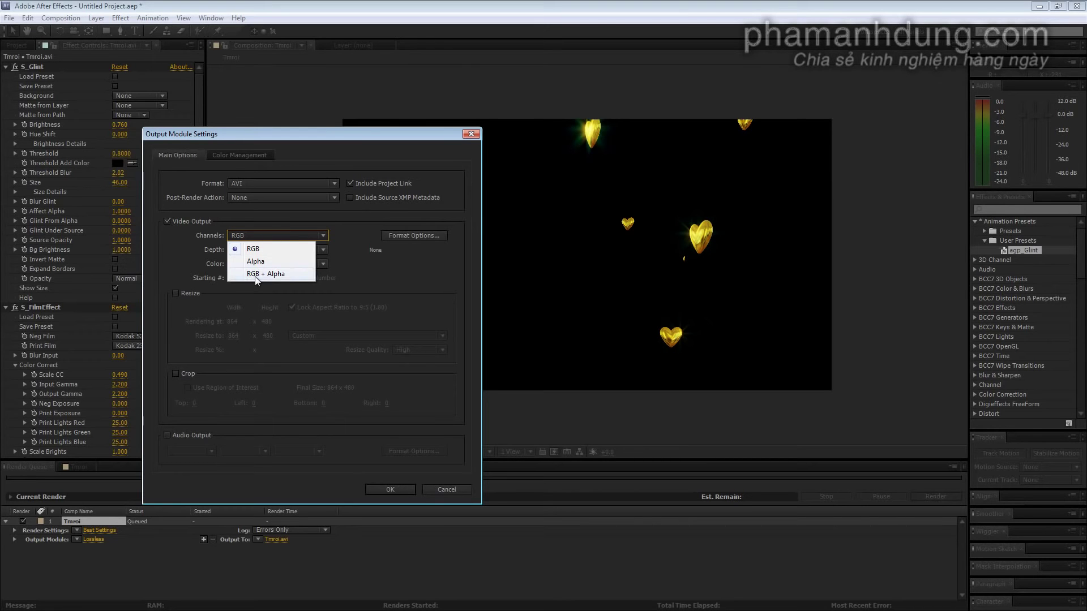
pyautogui.click(270, 275)
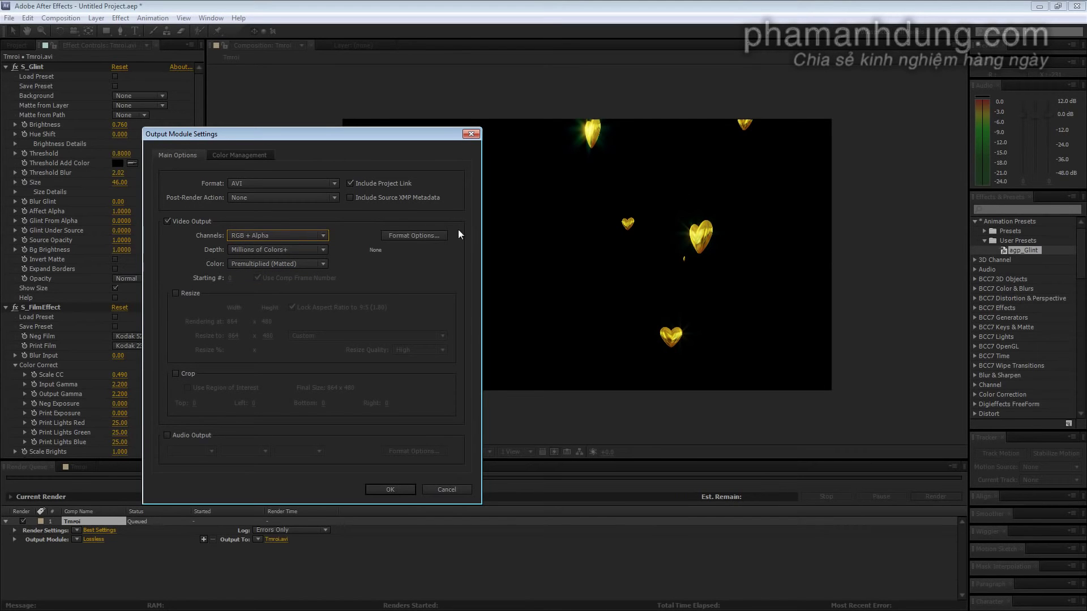
pyautogui.click(318, 239)
# Step: Restore Channels to RGB + Alpha, set Color to Straight (Unmatted), and keep audio off
pyautogui.click(276, 262)
pyautogui.click(295, 238)
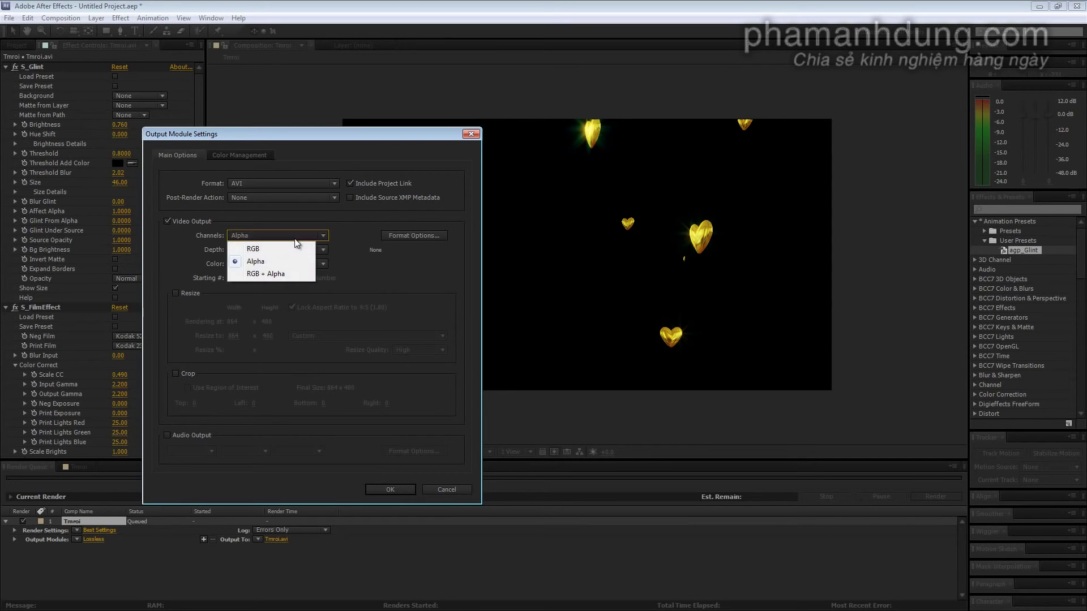
pyautogui.click(259, 274)
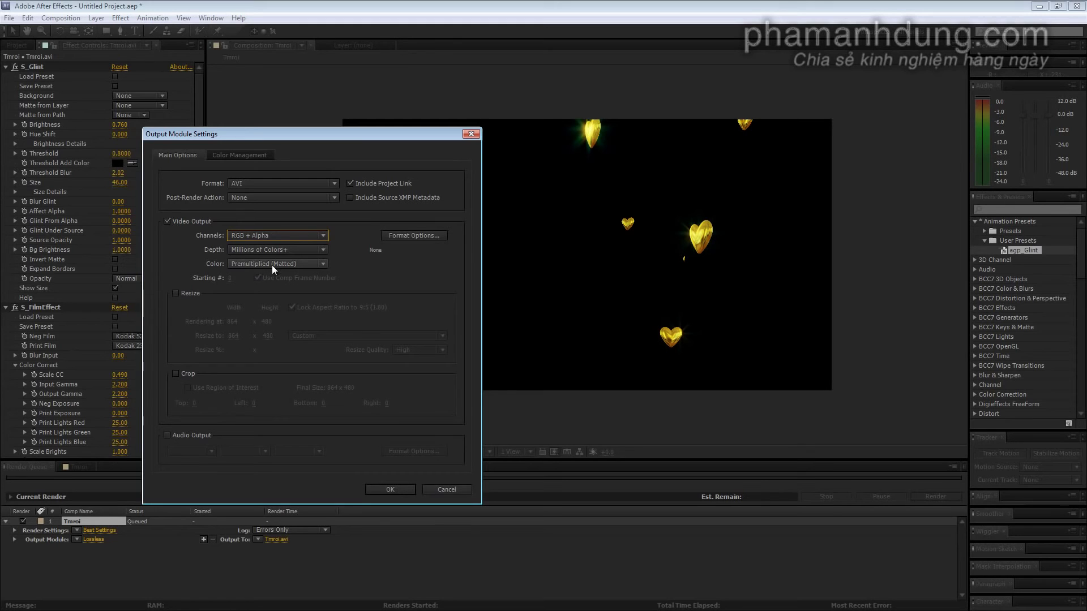
pyautogui.click(282, 264)
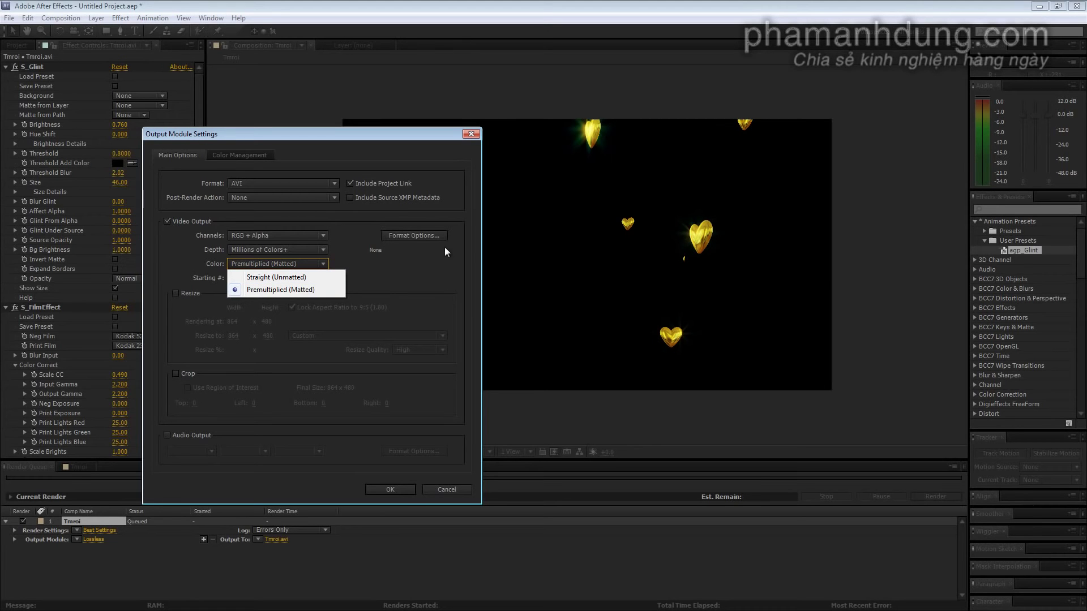
pyautogui.click(273, 278)
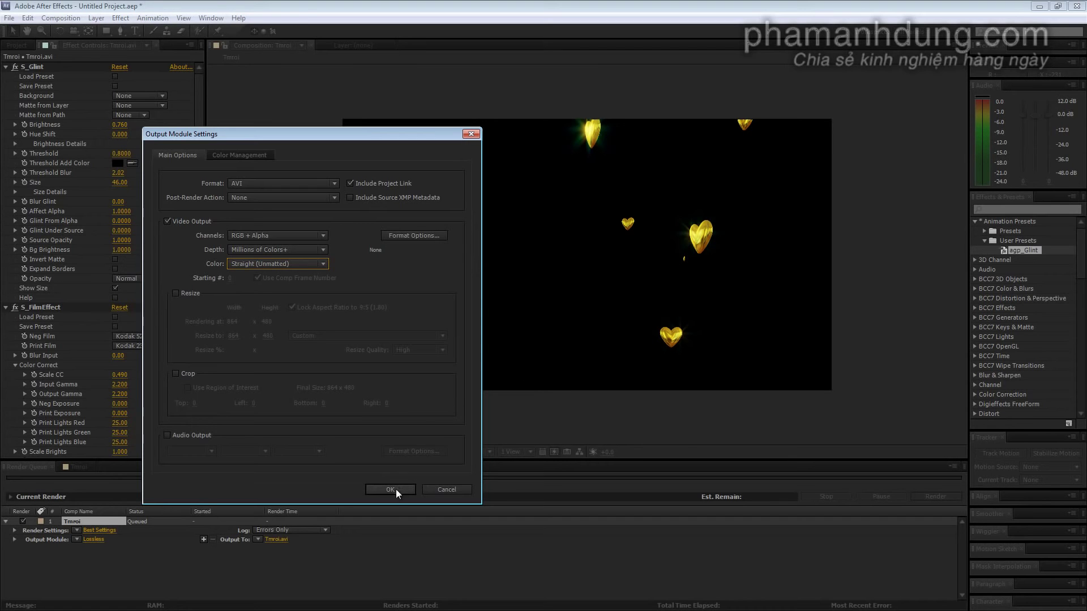
pyautogui.click(167, 436)
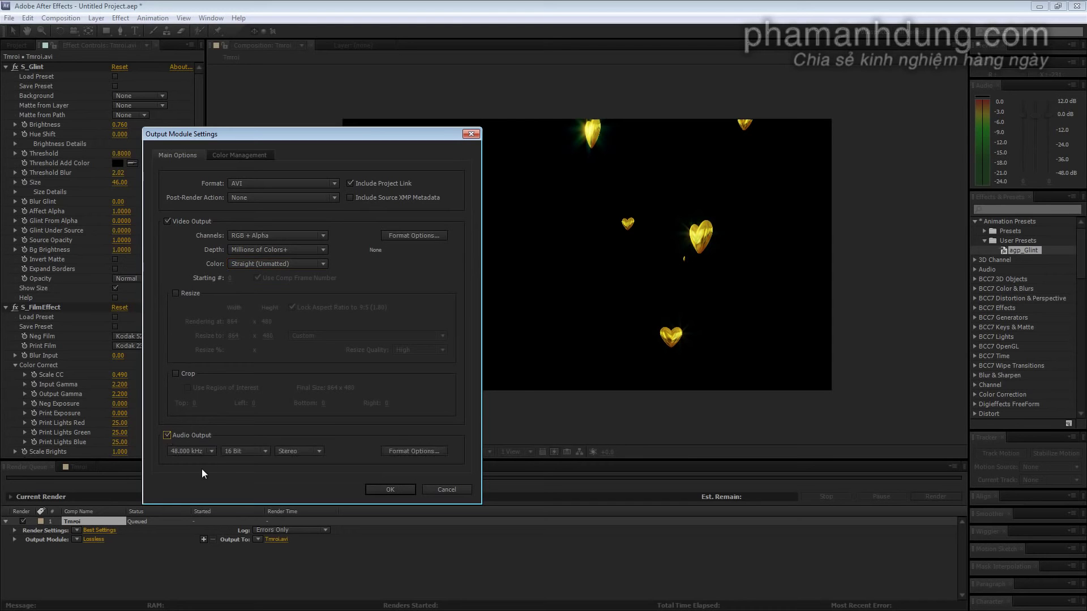
pyautogui.click(167, 435)
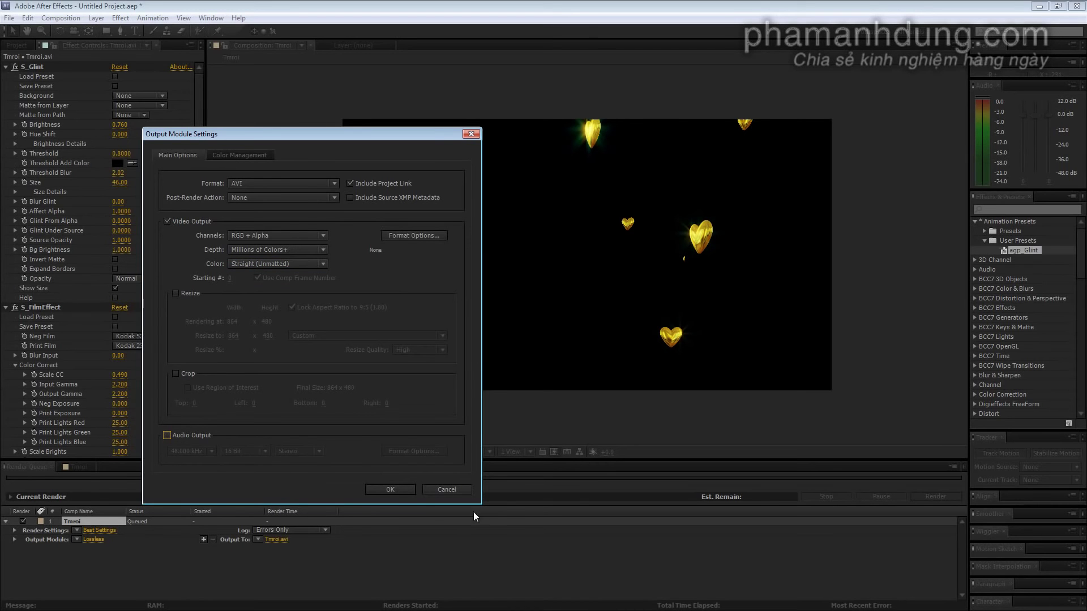
pyautogui.click(391, 489)
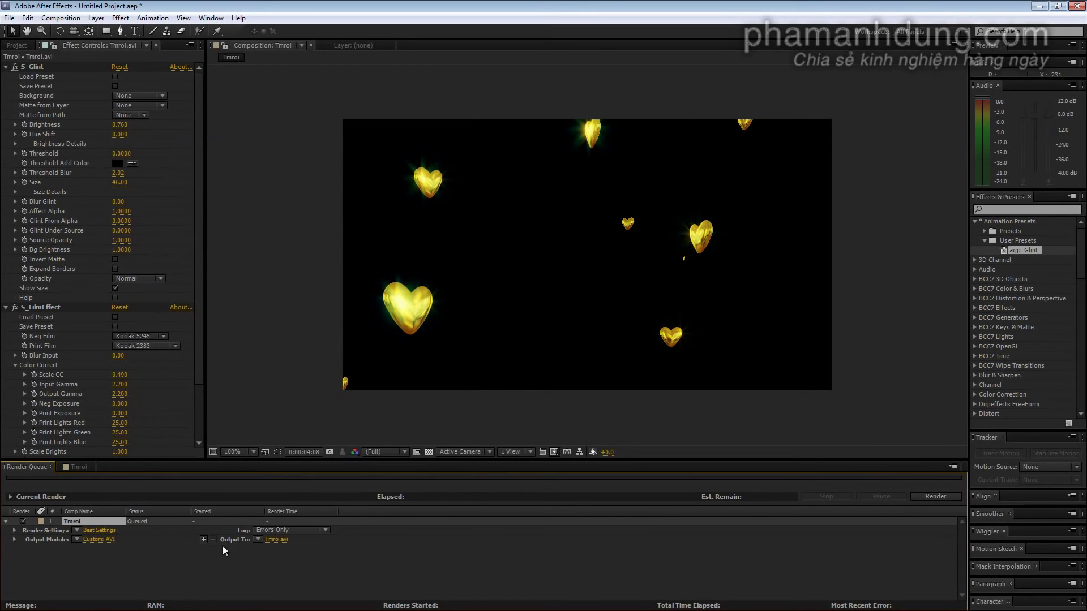
# Step: Save the render output as Tmroi_effects.avi on the agp training Z: drive
pyautogui.click(277, 539)
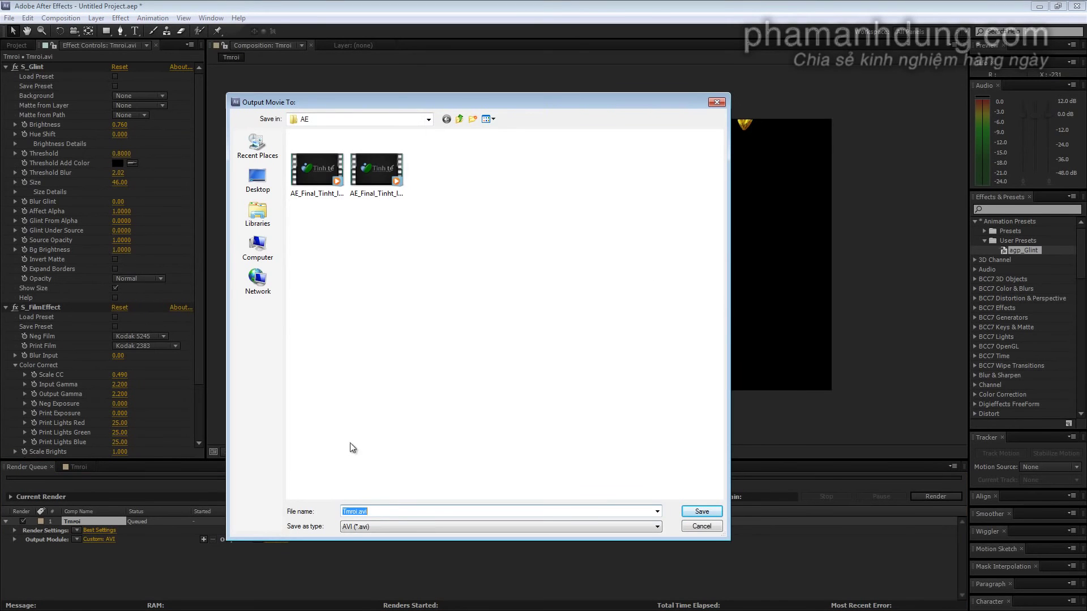
pyautogui.click(257, 248)
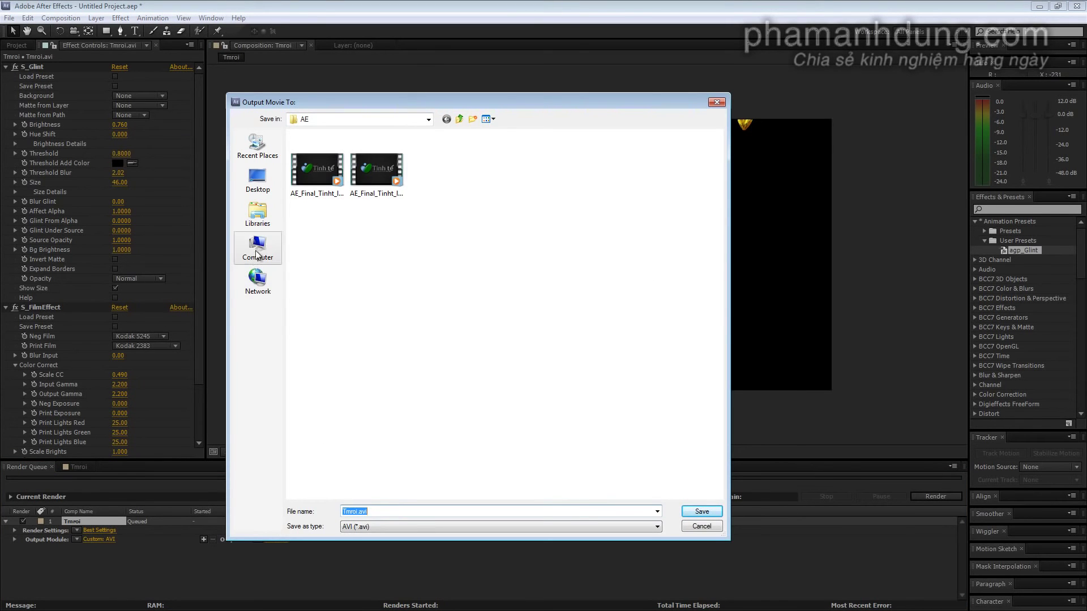
pyautogui.doubleClick(345, 278)
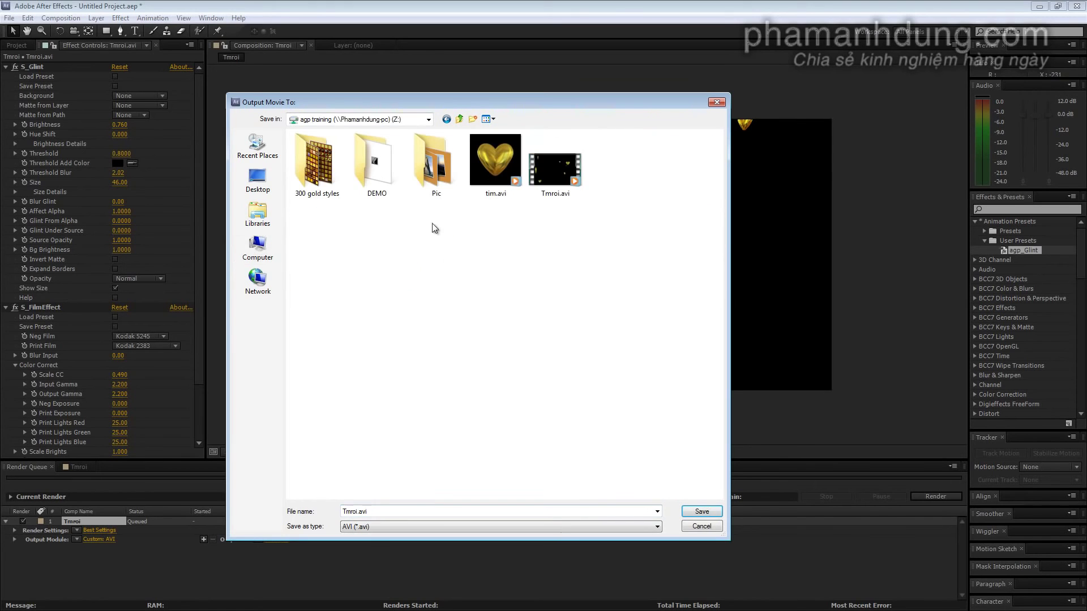
pyautogui.click(418, 512)
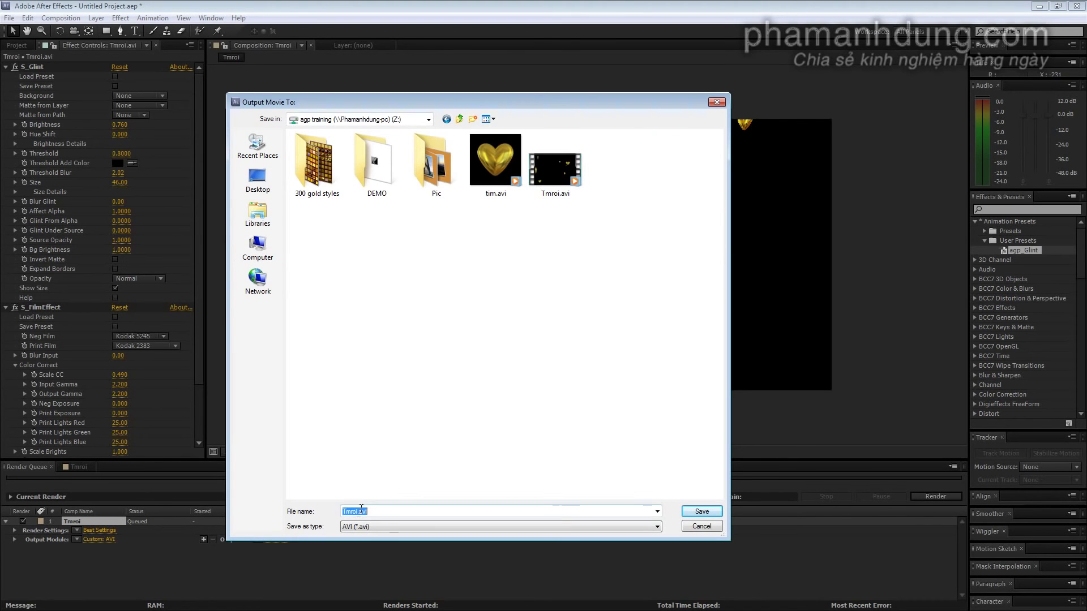
pyautogui.write('_effec')
pyautogui.write('ts')
pyautogui.click(701, 512)
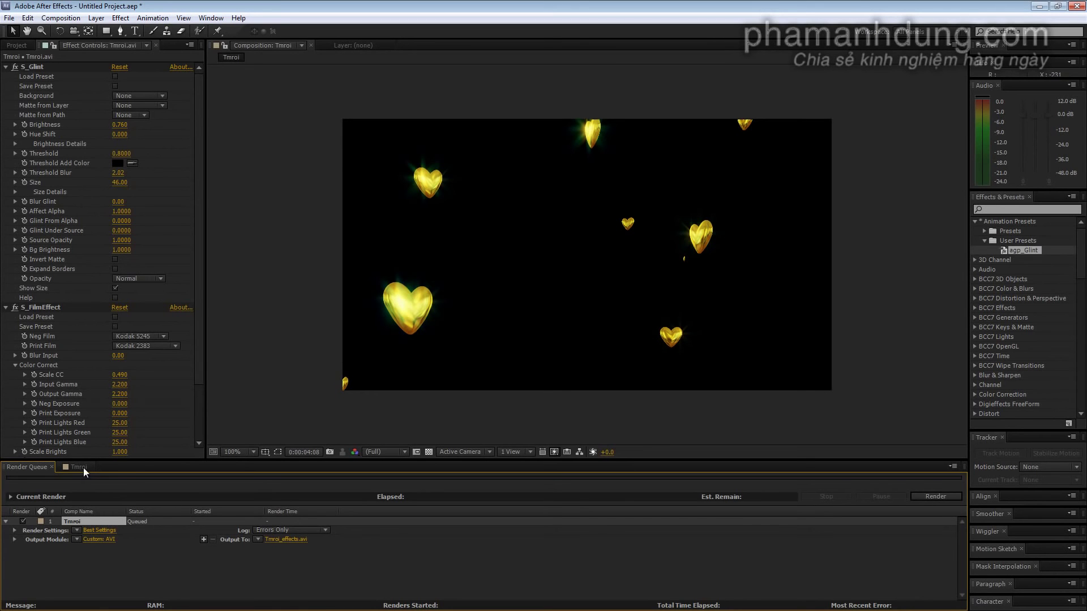
pyautogui.click(98, 538)
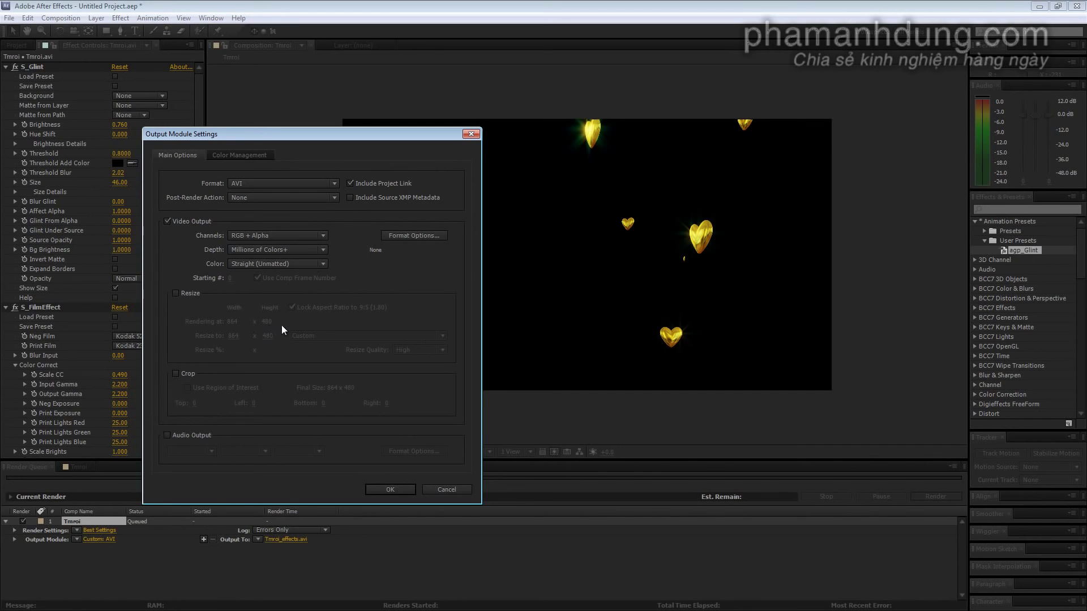
pyautogui.click(175, 293)
pyautogui.click(338, 336)
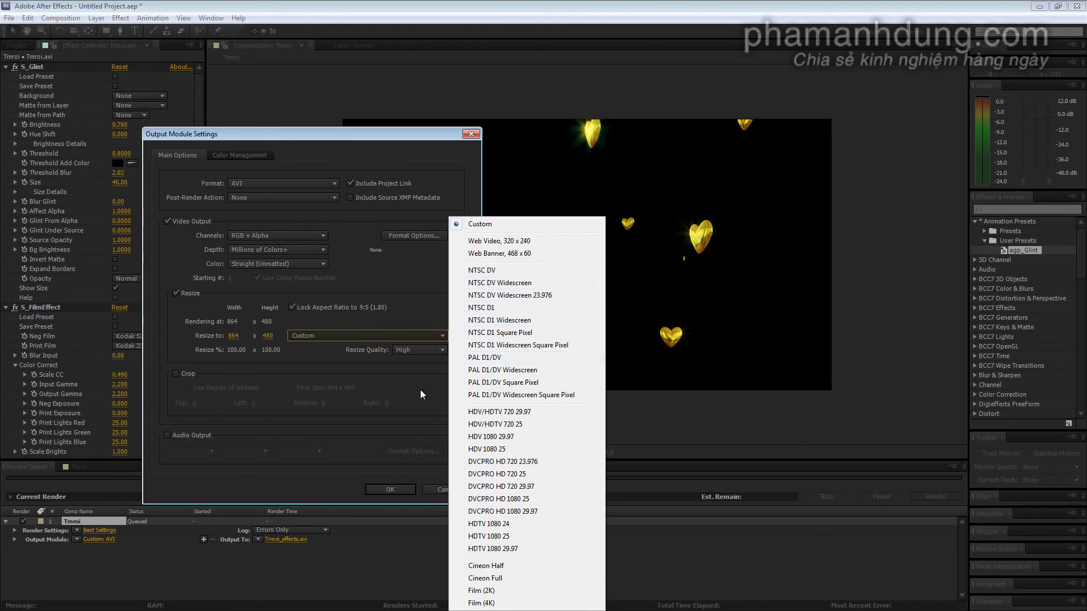
pyautogui.click(332, 445)
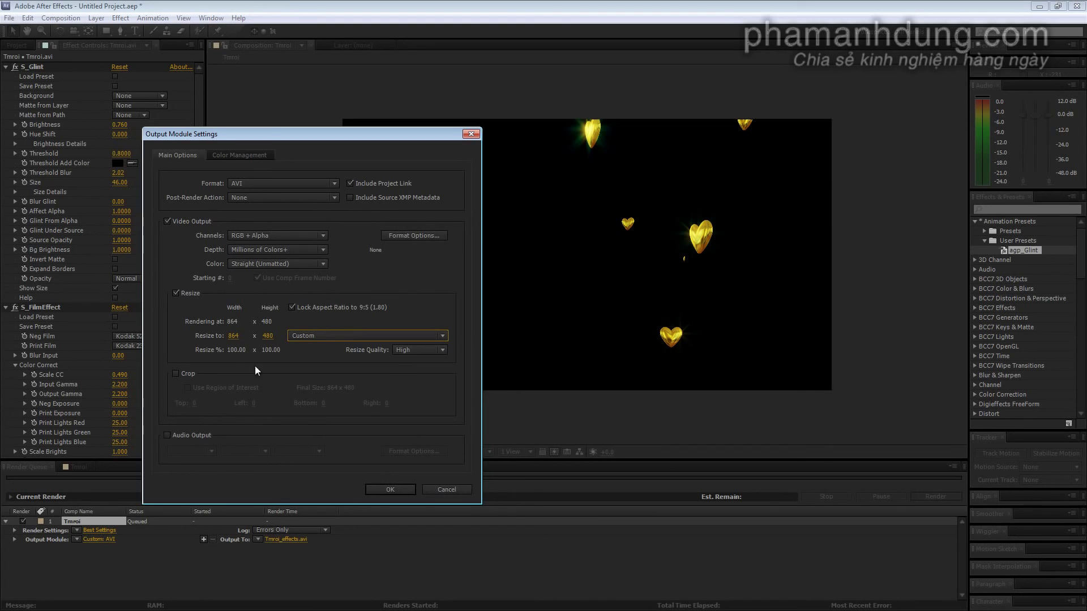
pyautogui.click(176, 293)
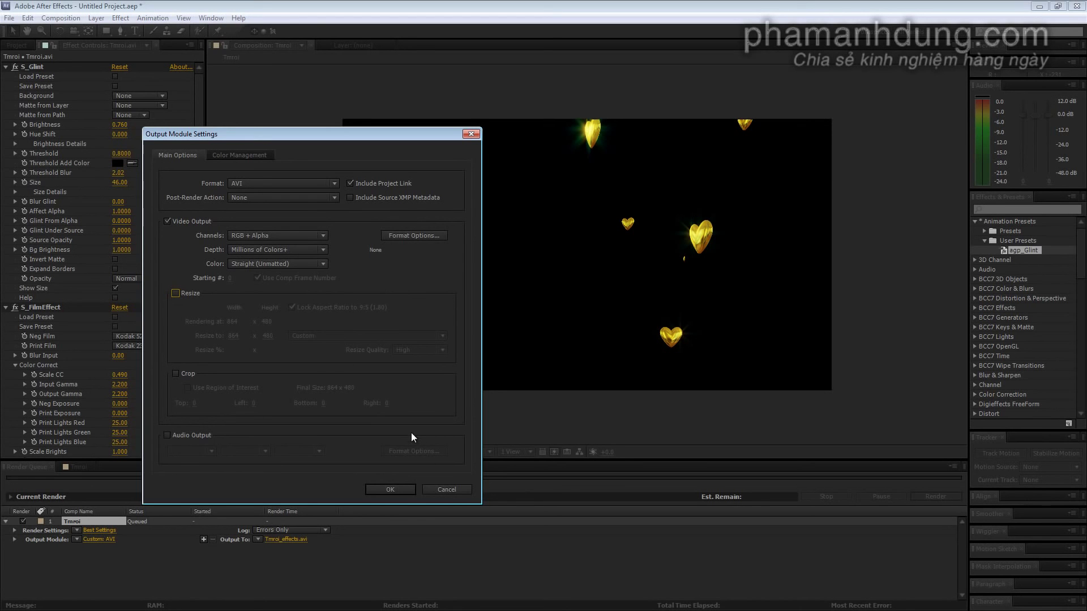
pyautogui.click(449, 491)
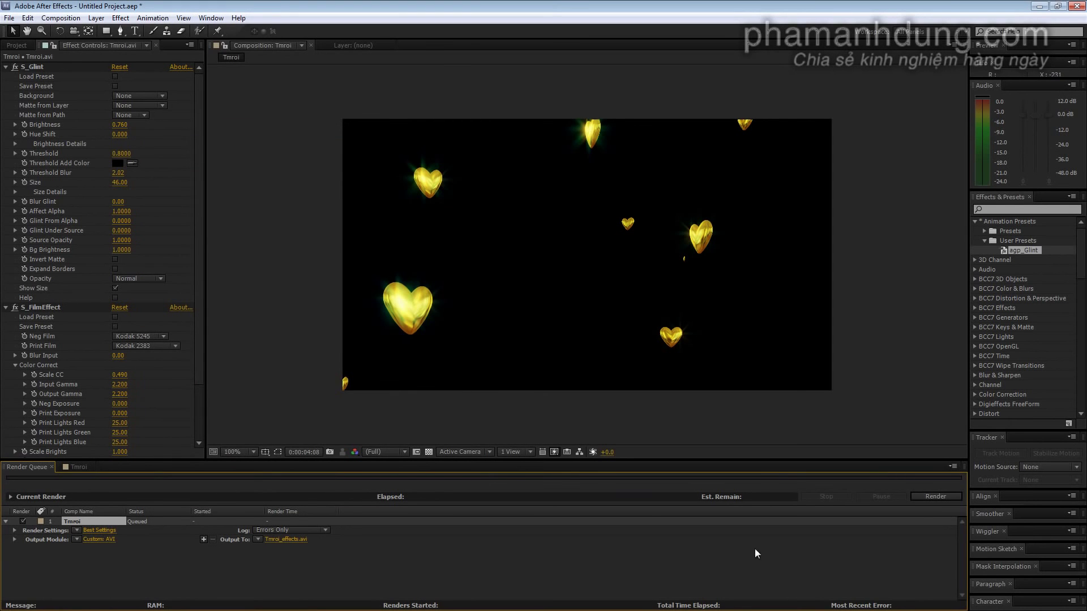
# Step: Start rendering the queued Tmroi composition to Tmroi_effects.avi
pyautogui.click(935, 497)
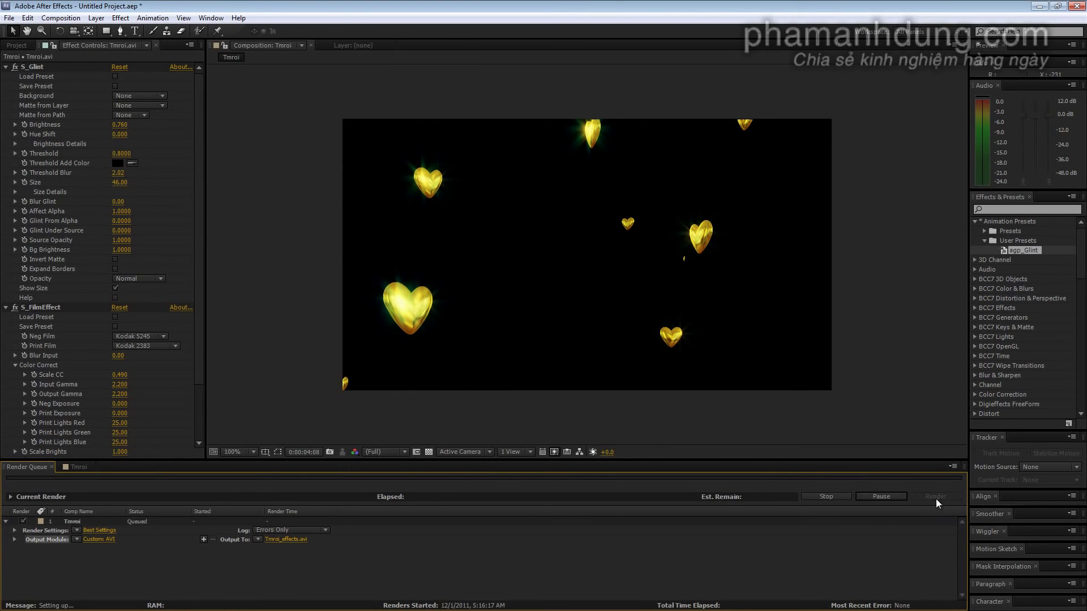